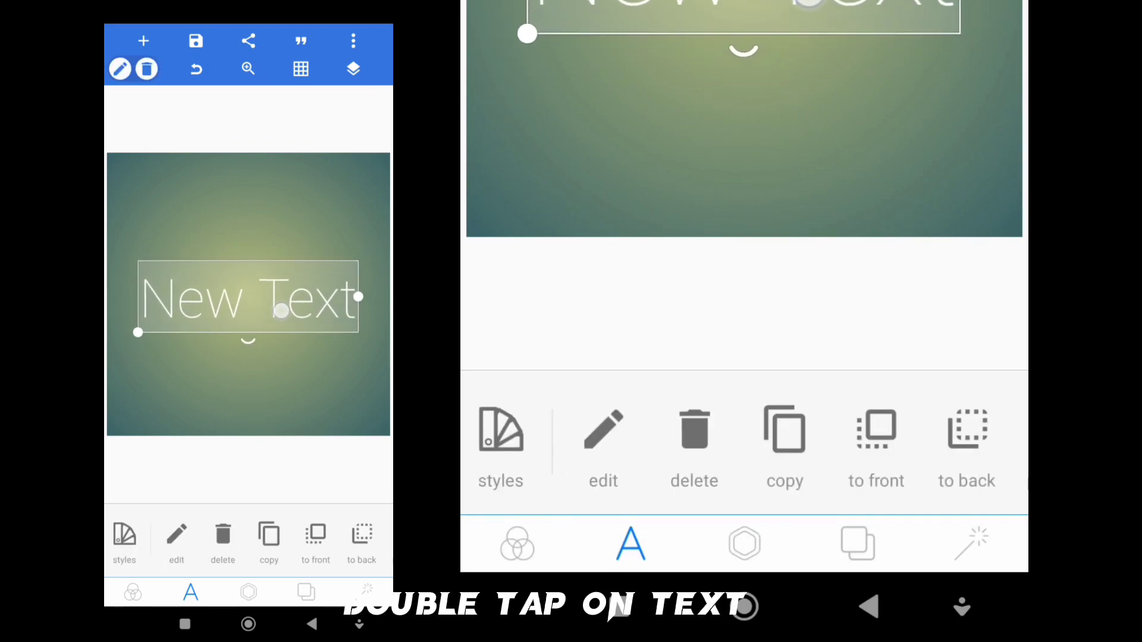
# Step: Clear the 'New Text' placeholder and enter 'NINJA' in capitals as the layer text
pyautogui.doubleClick(276, 305)
pyautogui.click(981, 456)
pyautogui.click(504, 456)
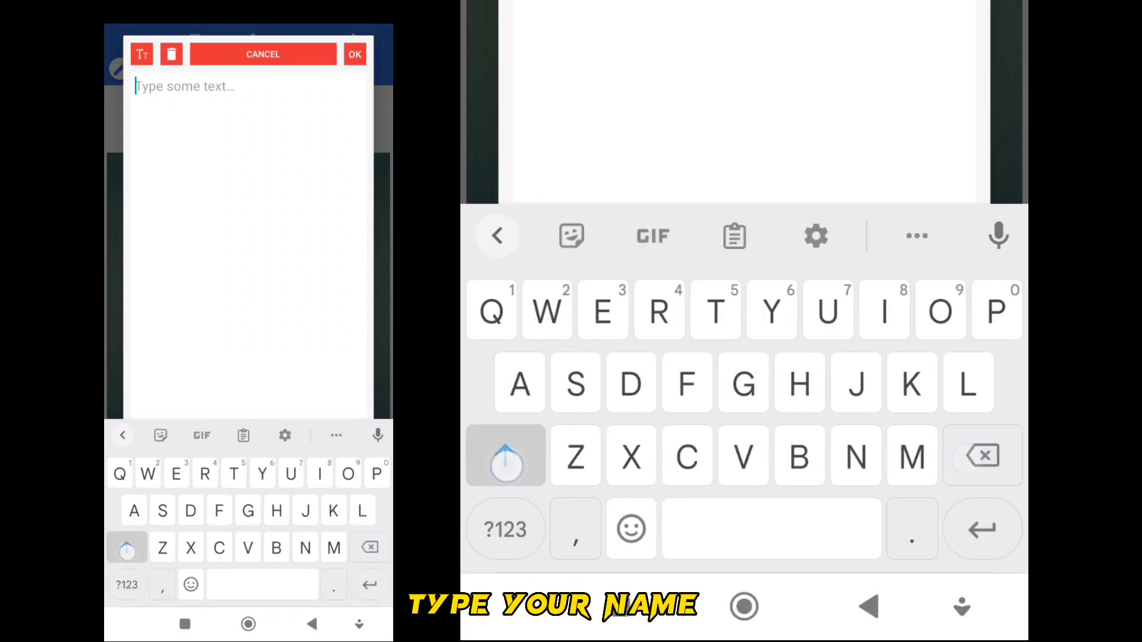
pyautogui.write('YOUR NA')
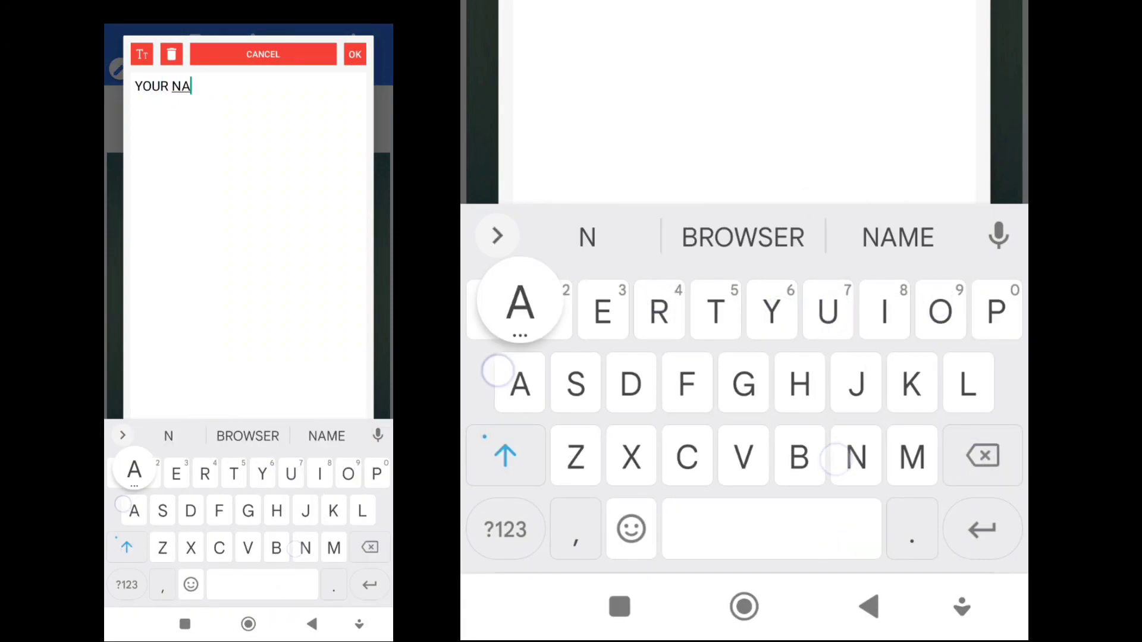
pyautogui.write('ME OK')
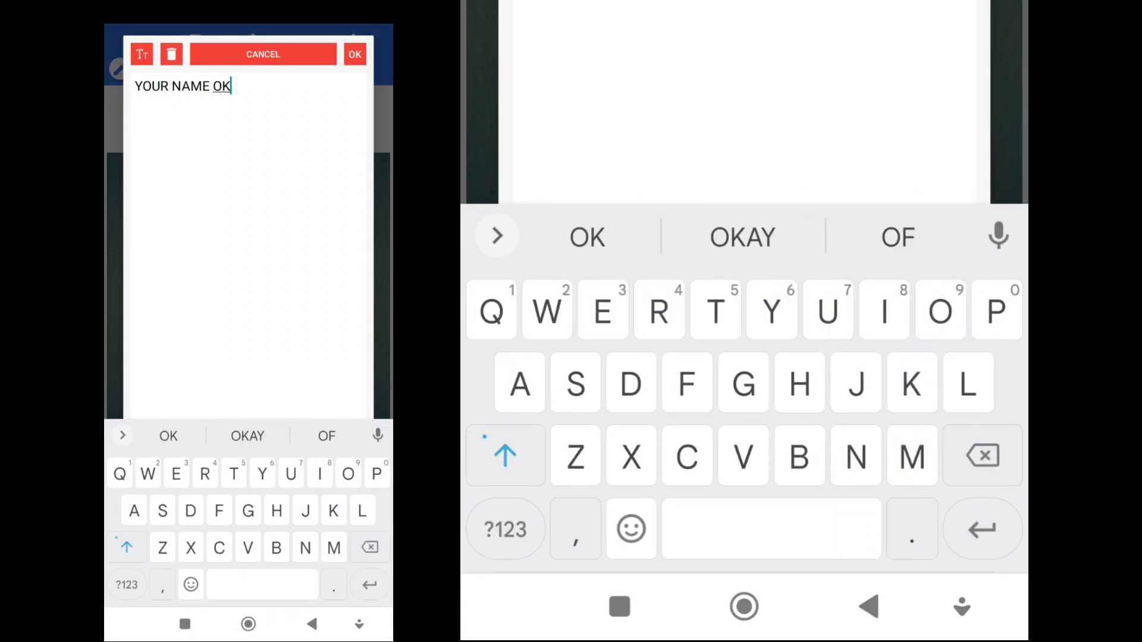
pyautogui.click(981, 456)
pyautogui.click(981, 456)
pyautogui.write('N')
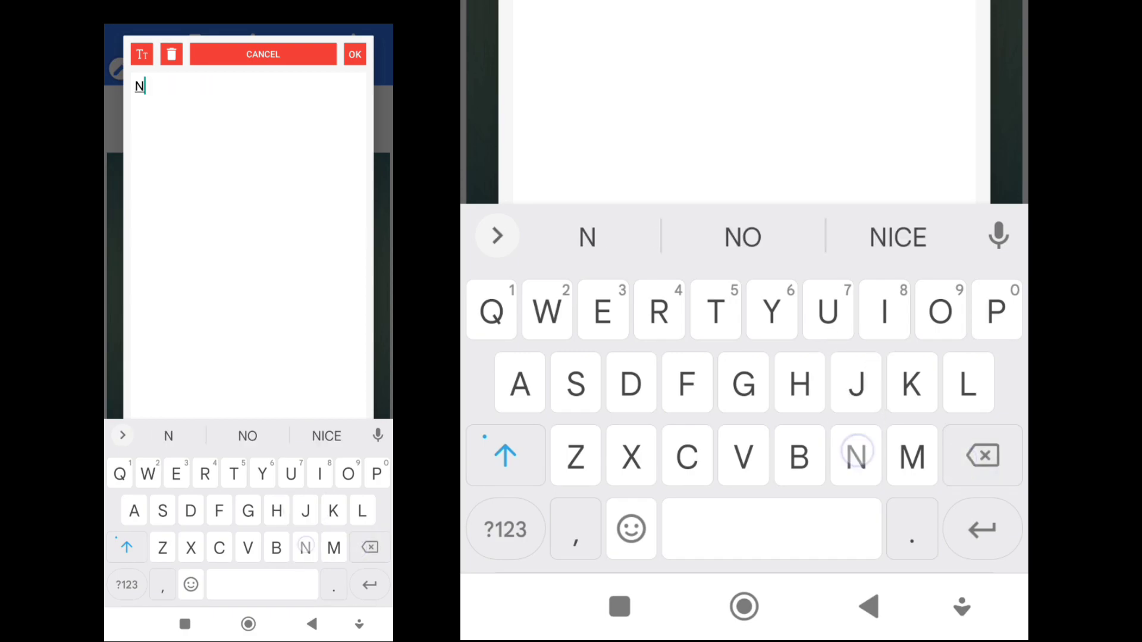
pyautogui.write('INJA')
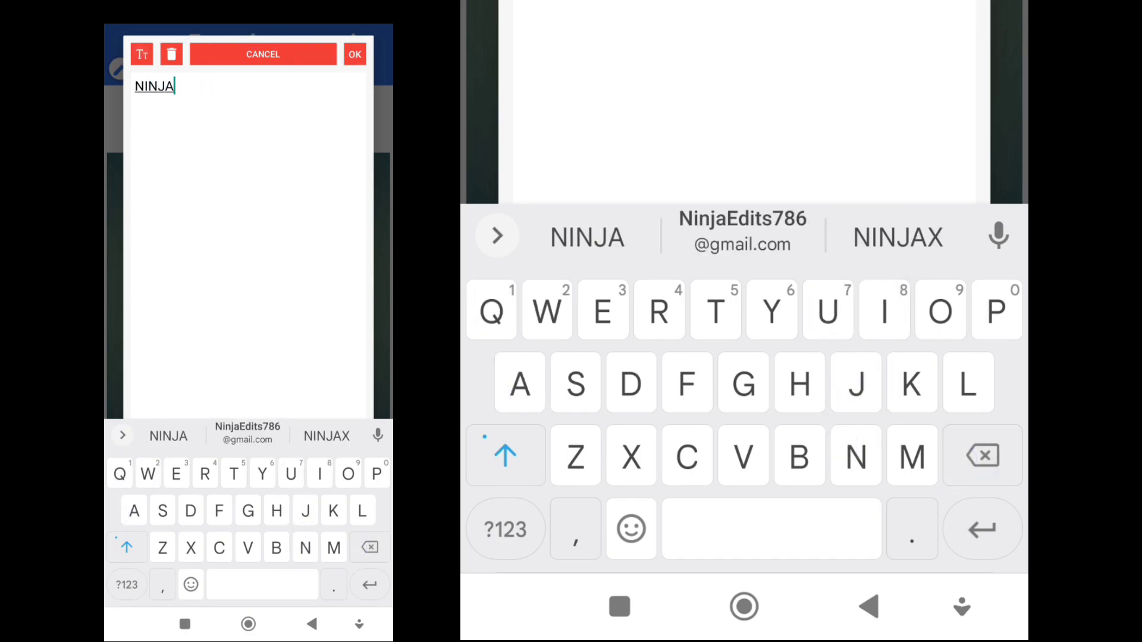
pyautogui.click(355, 54)
# Step: Enlarge the NINJA text on the canvas using its resize handle
pyautogui.moveTo(293, 298); pyautogui.dragTo(361, 301)
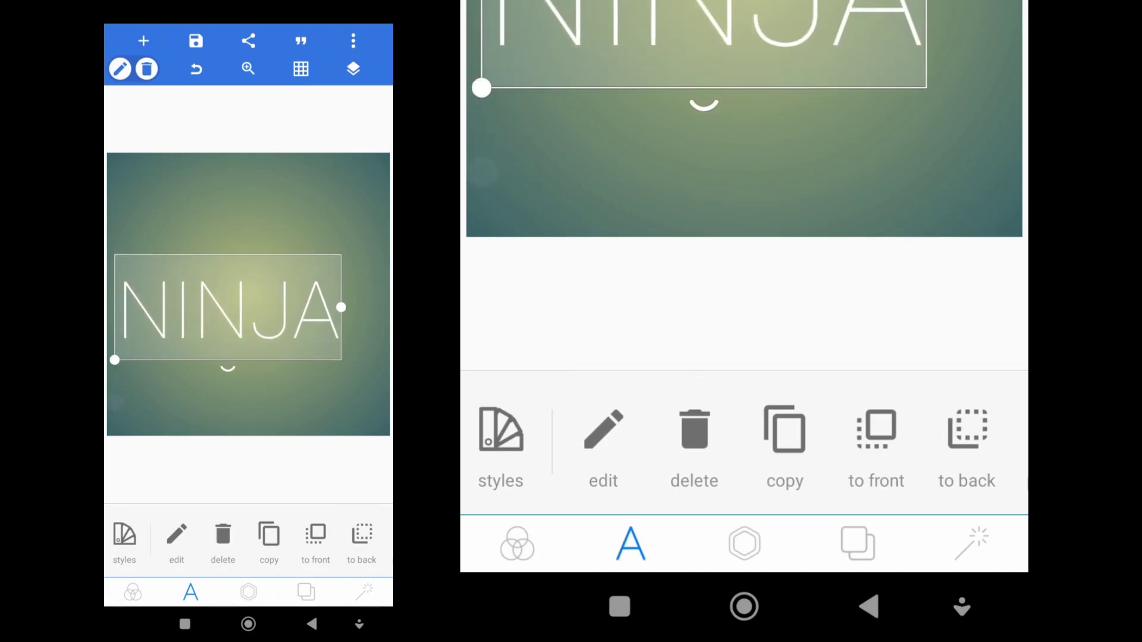
pyautogui.moveTo(963, 447); pyautogui.dragTo(500, 446)
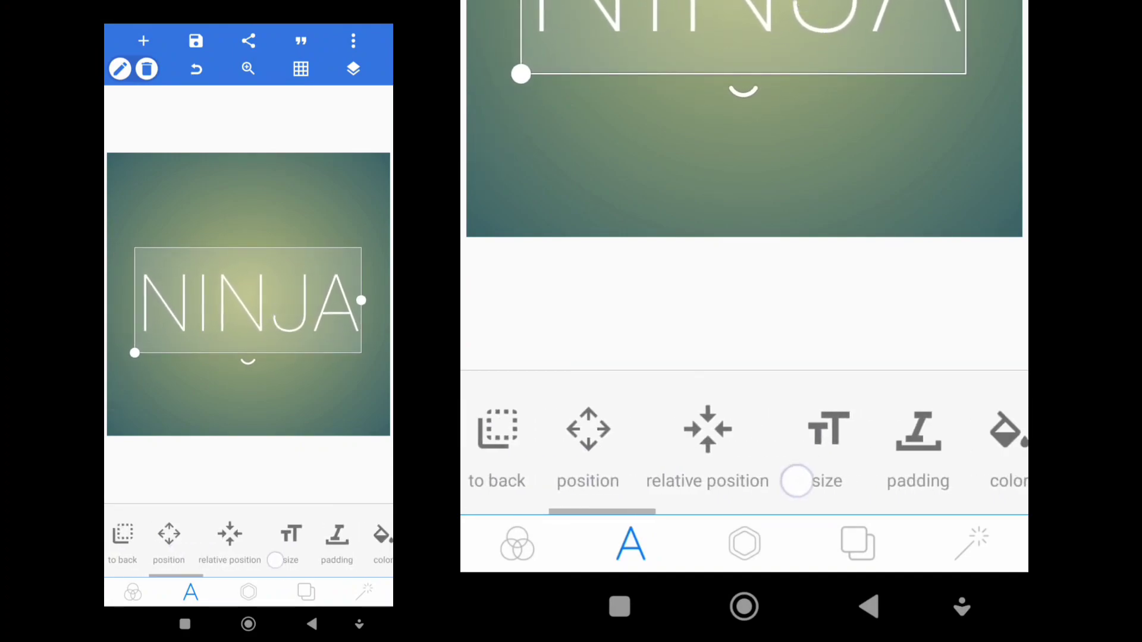
pyautogui.moveTo(964, 447); pyautogui.dragTo(553, 446)
pyautogui.moveTo(918, 475); pyautogui.dragTo(781, 482)
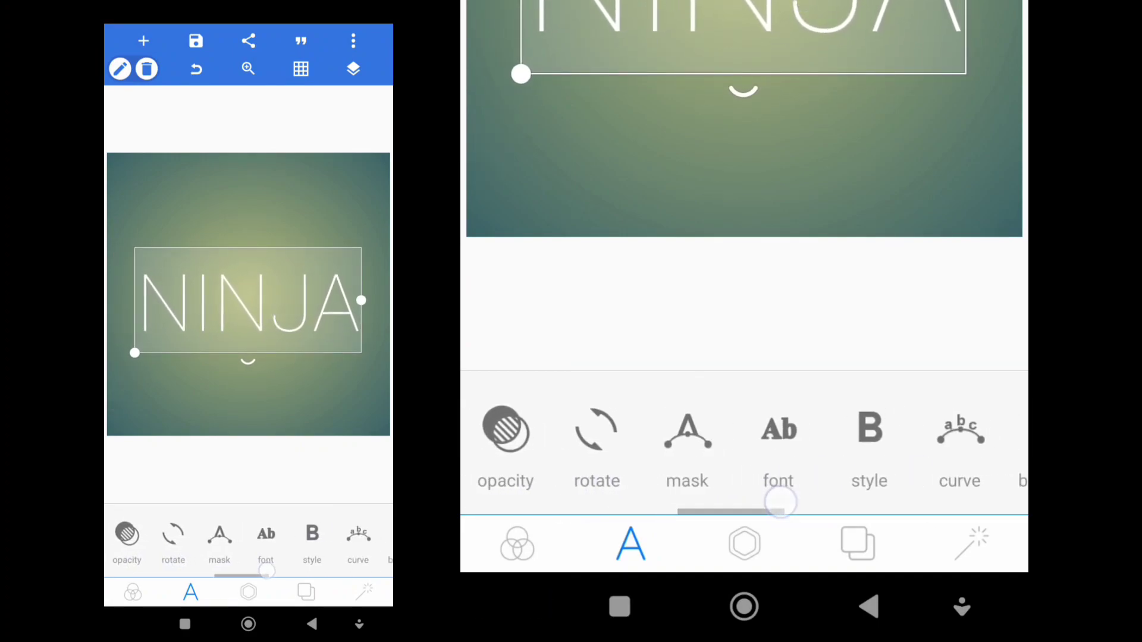
# Step: Set NINJA in the AABSOLUTEEMPIRE font from recent fonts and nudge it into place
pyautogui.click(778, 428)
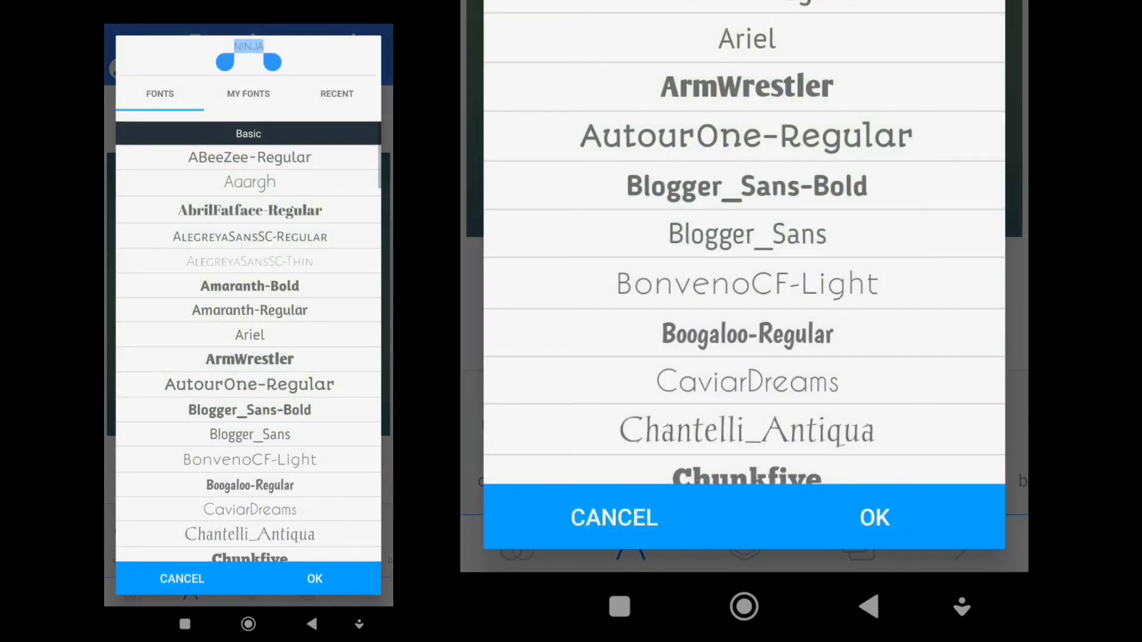
pyautogui.click(336, 92)
pyautogui.moveTo(744, 428); pyautogui.dragTo(745, 134)
pyautogui.moveTo(745, 356); pyautogui.dragTo(744, 224)
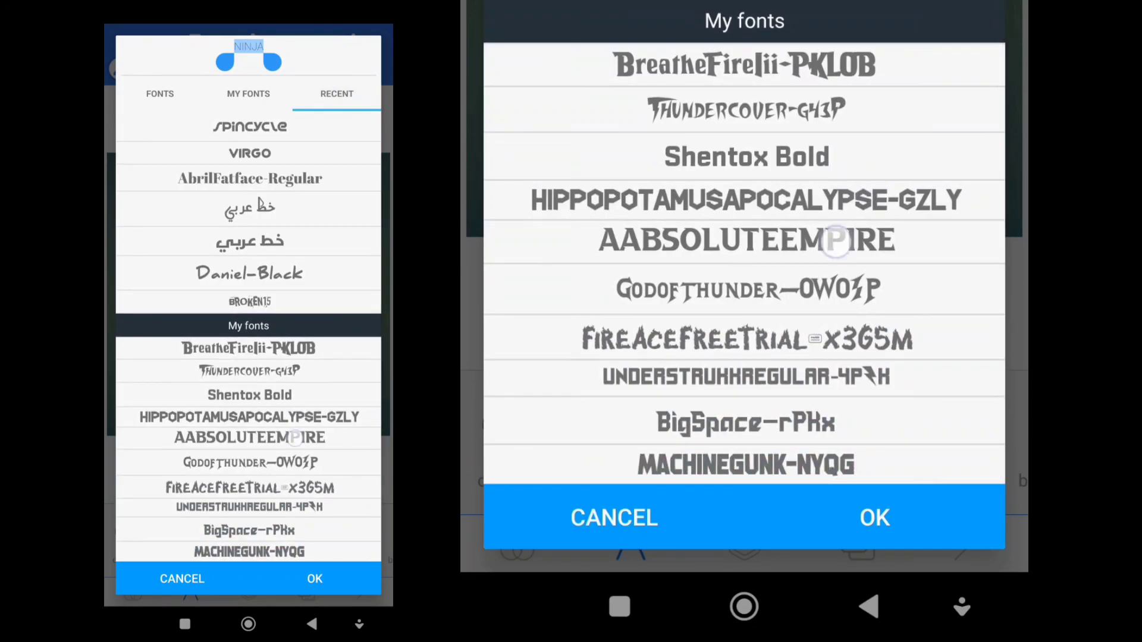
pyautogui.click(836, 239)
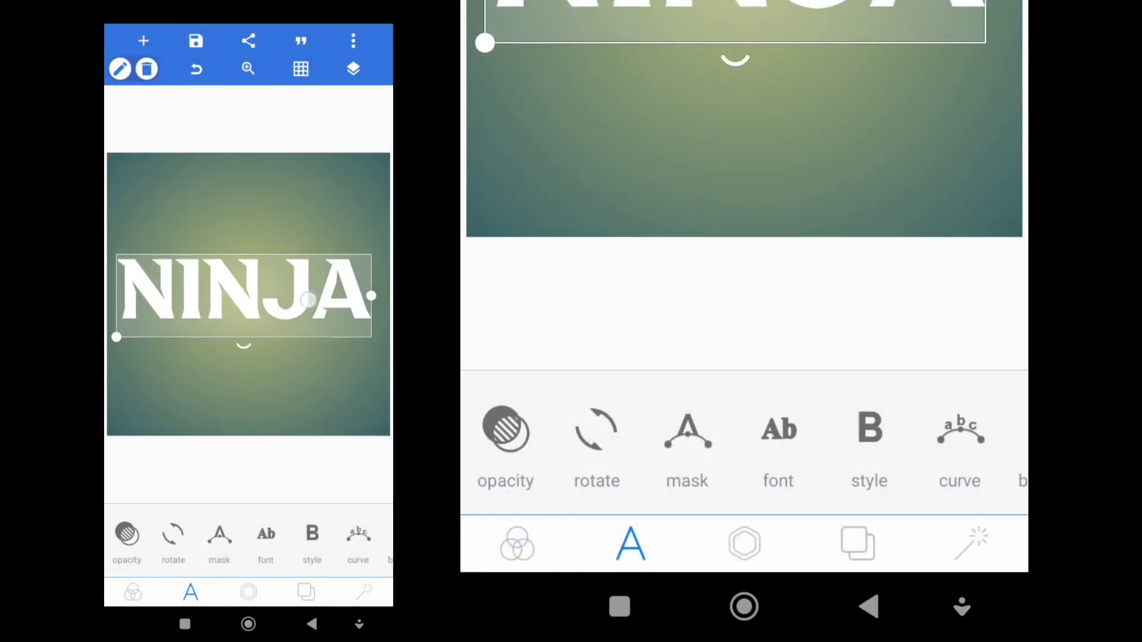
pyautogui.moveTo(308, 302); pyautogui.dragTo(311, 307)
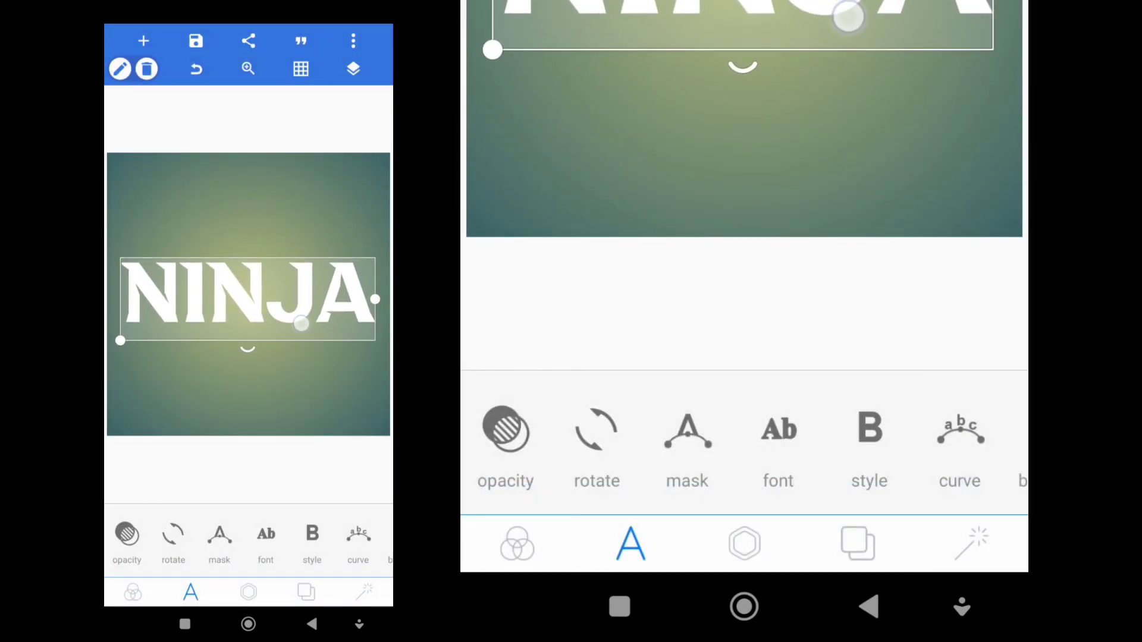
pyautogui.click(939, 156)
# Step: Enable the 3D text effect on NINJA with simulated lighting turned off
pyautogui.click(741, 19)
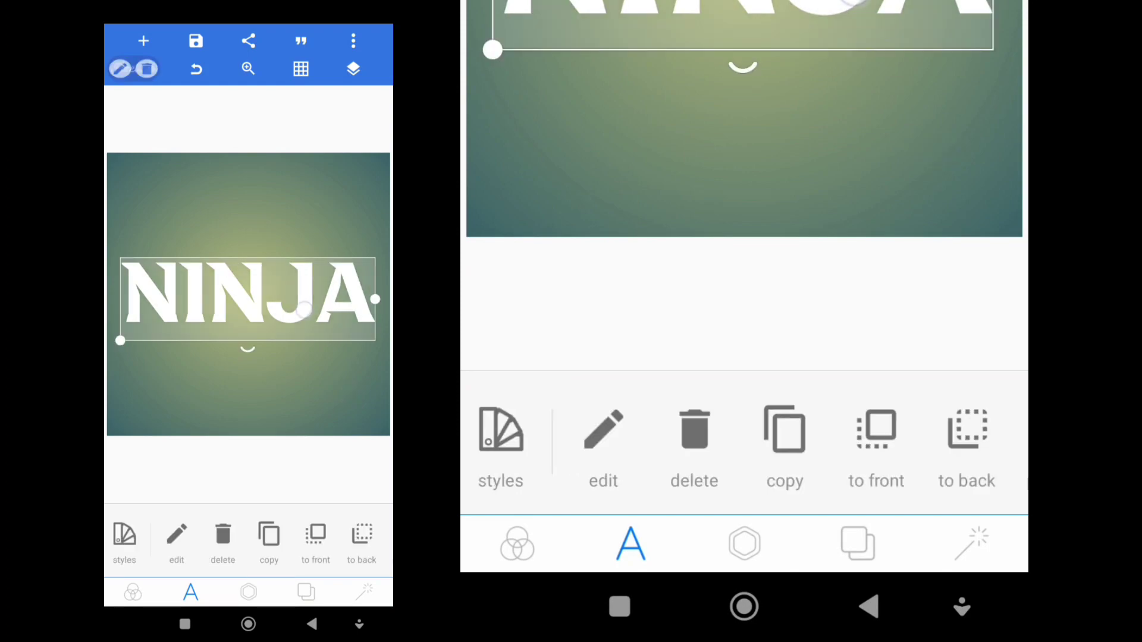
pyautogui.moveTo(982, 446)
pyautogui.mouseDown()
pyautogui.moveTo(624, 446)
pyautogui.moveTo(863, 481)
pyautogui.moveTo(535, 446)
pyautogui.moveTo(670, 446)
pyautogui.mouseUp()
pyautogui.moveTo(803, 446); pyautogui.dragTo(785, 446)
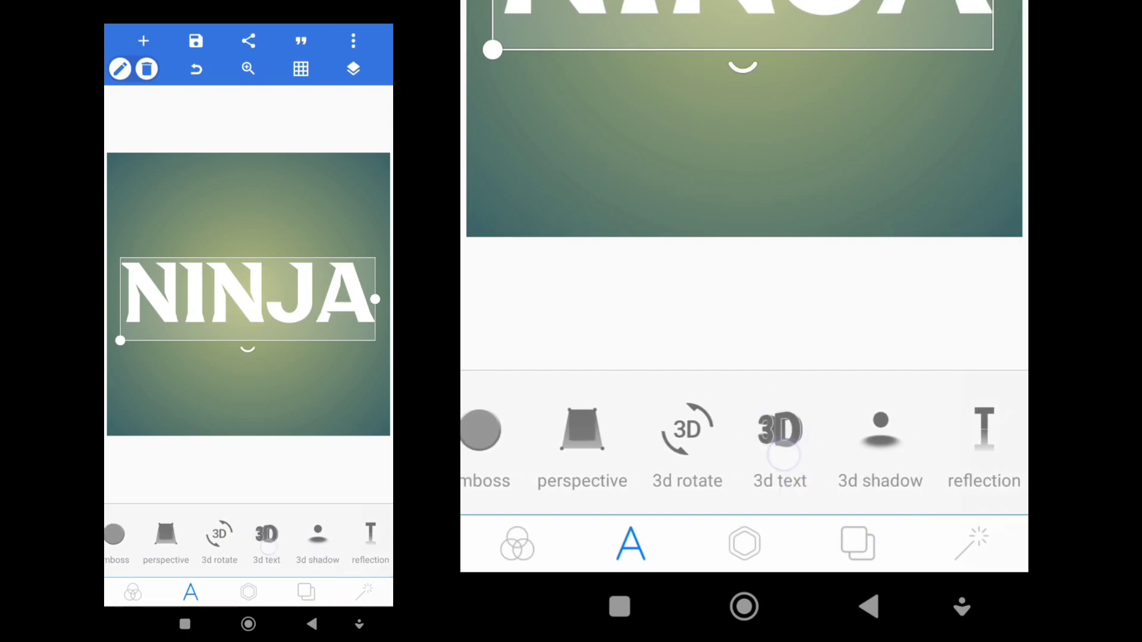
pyautogui.click(781, 451)
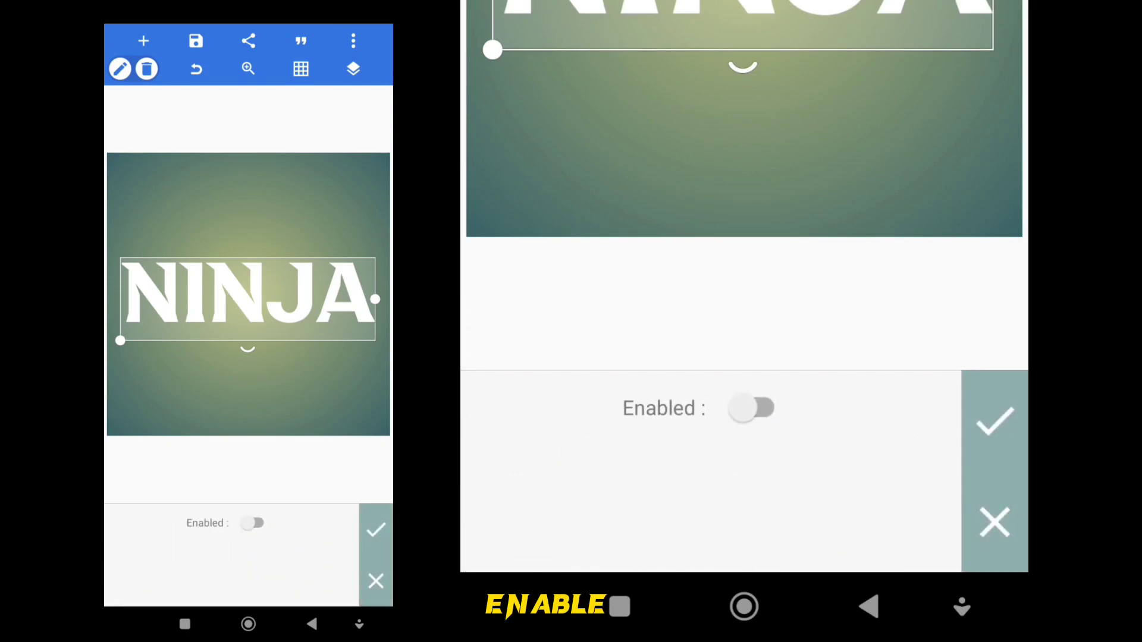
pyautogui.click(753, 408)
pyautogui.moveTo(714, 536)
pyautogui.mouseDown()
pyautogui.moveTo(713, 384)
pyautogui.moveTo(714, 429)
pyautogui.mouseUp()
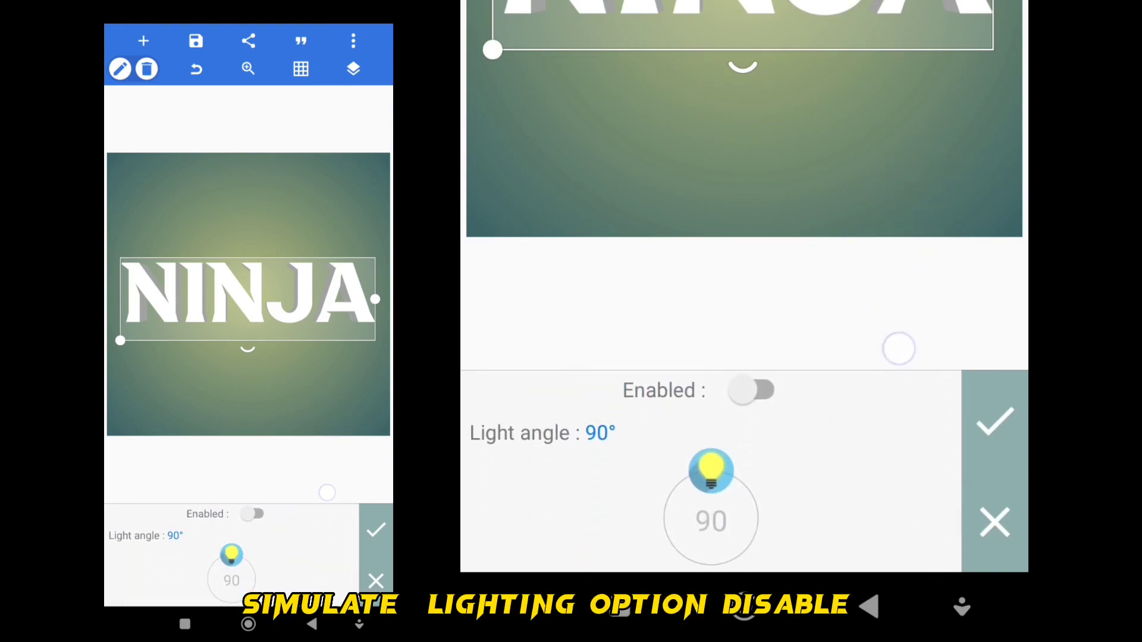
pyautogui.click(764, 390)
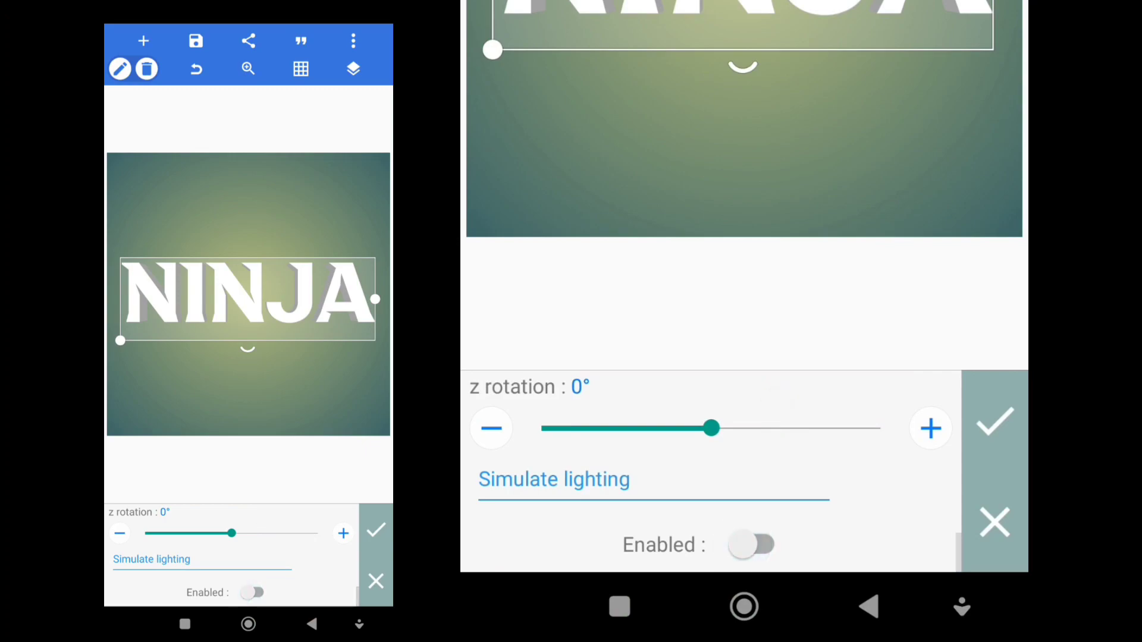
pyautogui.moveTo(795, 384)
pyautogui.mouseDown()
pyautogui.moveTo(857, 527)
pyautogui.moveTo(843, 234)
pyautogui.mouseUp()
pyautogui.moveTo(842, 383); pyautogui.dragTo(844, 536)
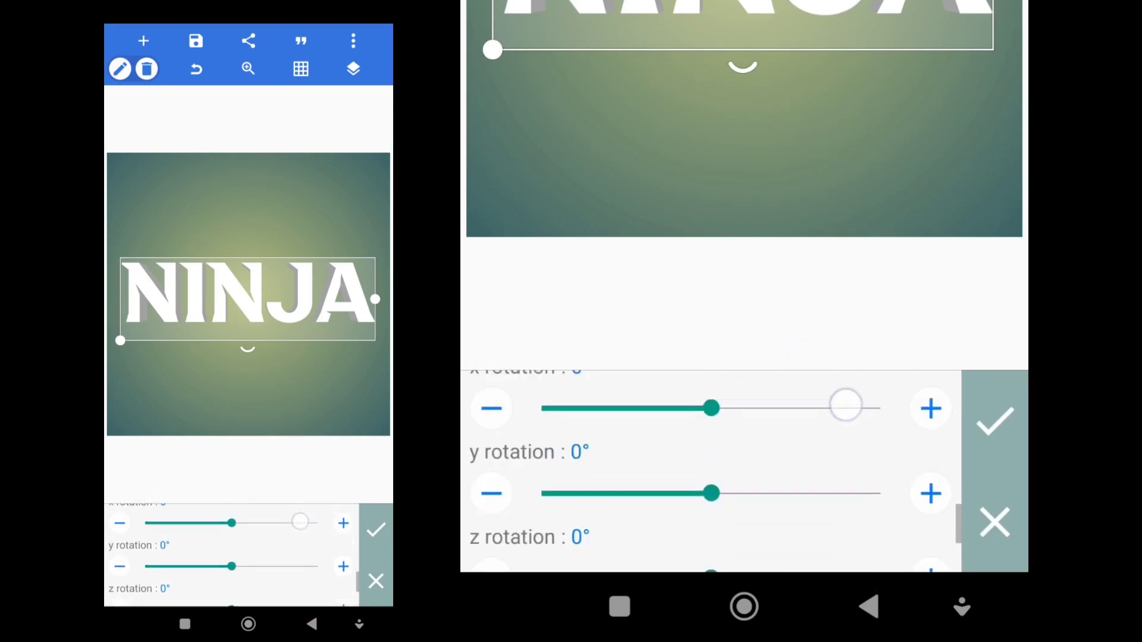
pyautogui.moveTo(855, 384)
pyautogui.mouseDown()
pyautogui.moveTo(855, 527)
pyautogui.moveTo(843, 536)
pyautogui.moveTo(843, 500)
pyautogui.mouseUp()
# Step: Darken the extruded 3D sides to about 50% and confirm the effect
pyautogui.moveTo(803, 383); pyautogui.dragTo(803, 535)
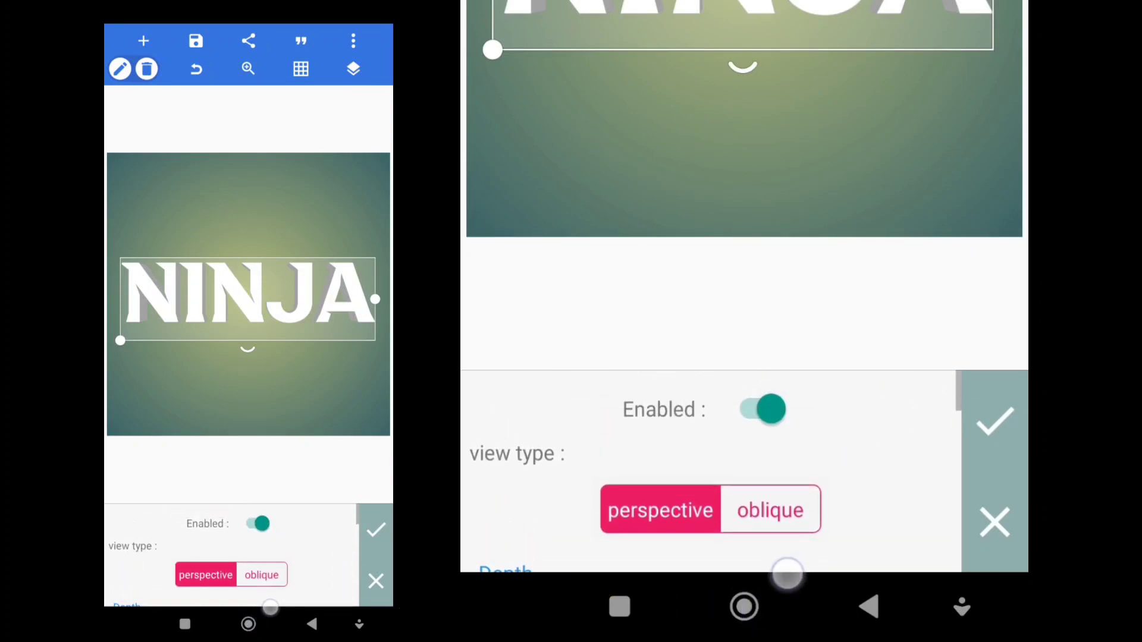
pyautogui.moveTo(806, 464); pyautogui.dragTo(806, 317)
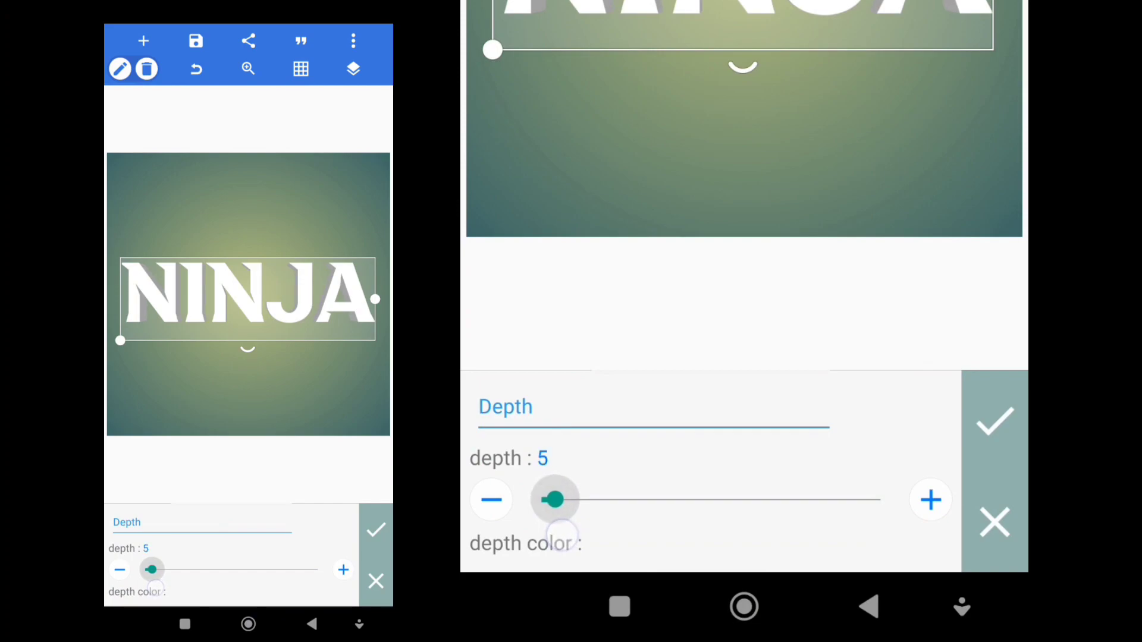
pyautogui.moveTo(803, 536); pyautogui.dragTo(803, 384)
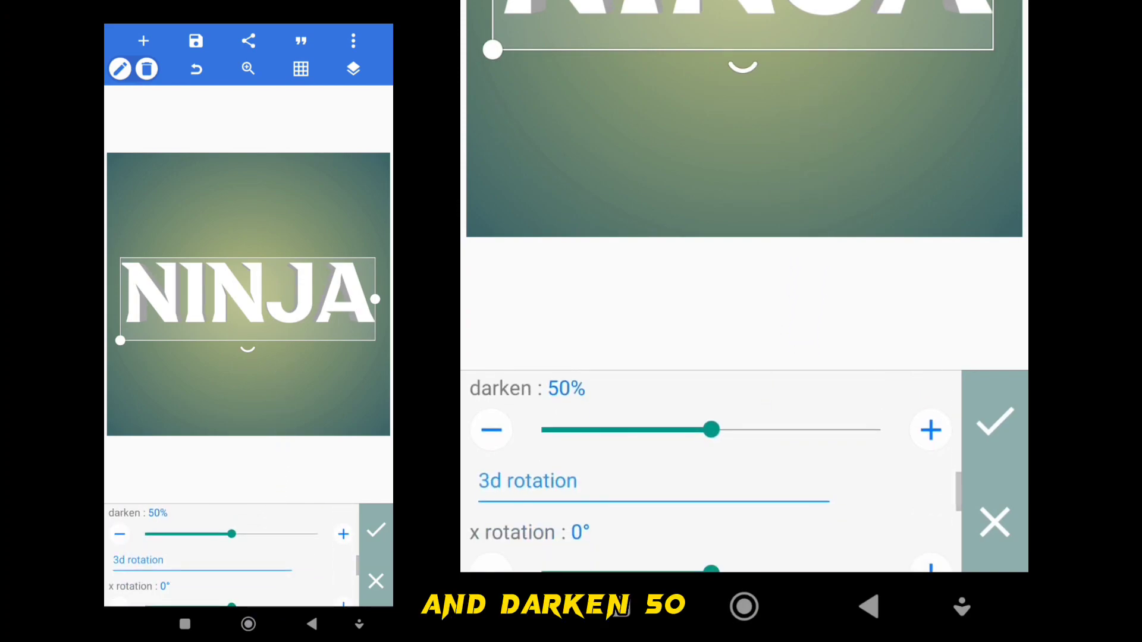
pyautogui.moveTo(687, 431); pyautogui.dragTo(720, 430)
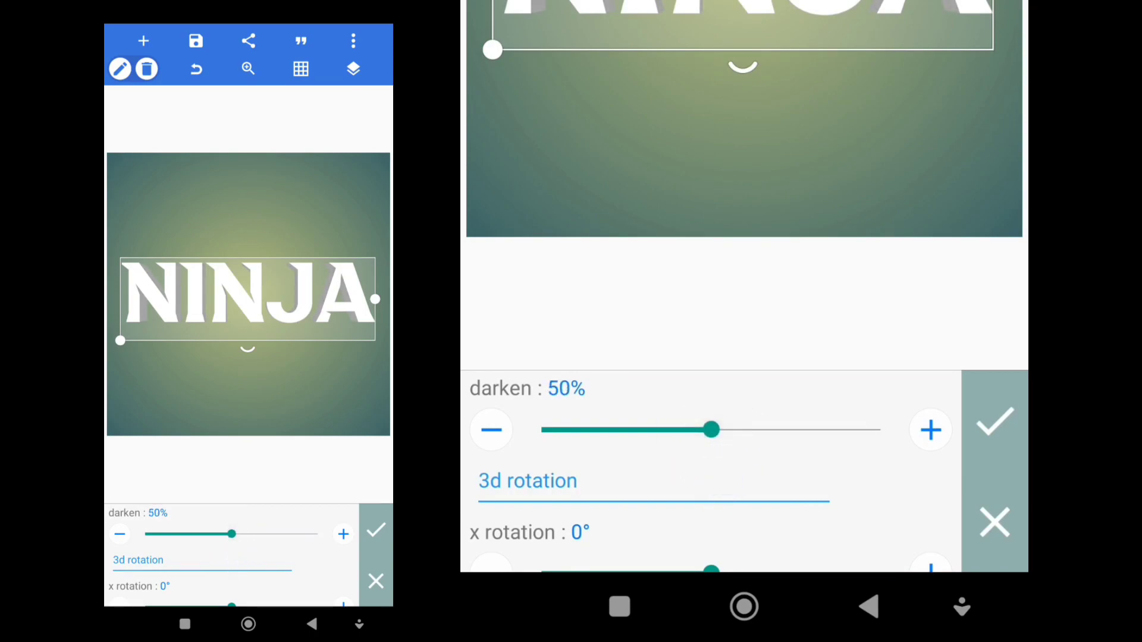
pyautogui.click(995, 427)
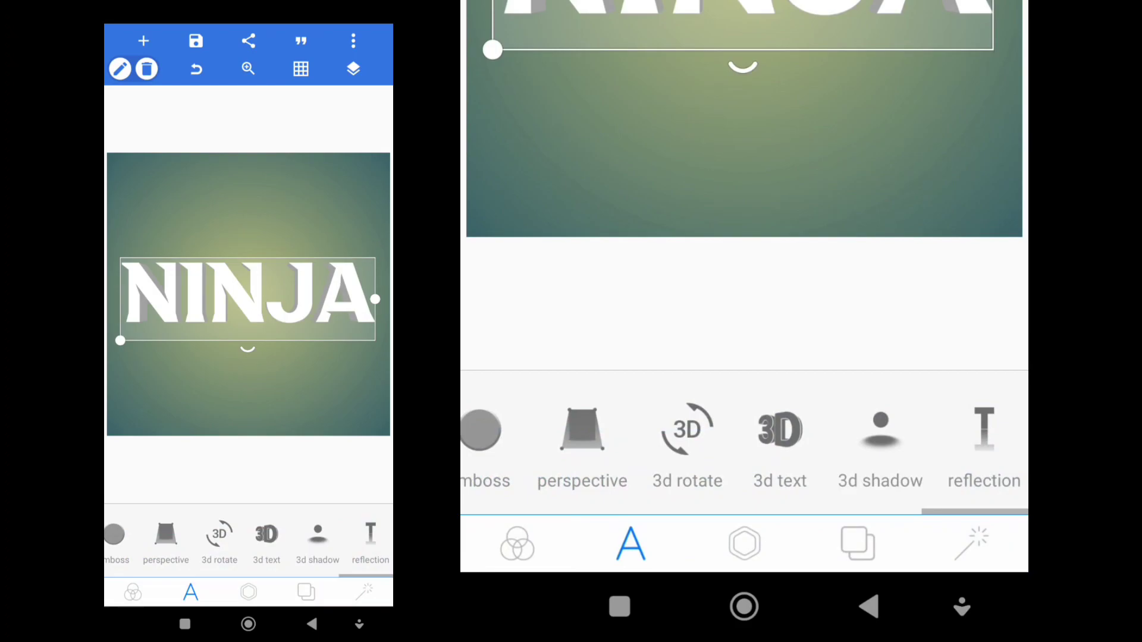
pyautogui.hscroll(-10, 745, 446)
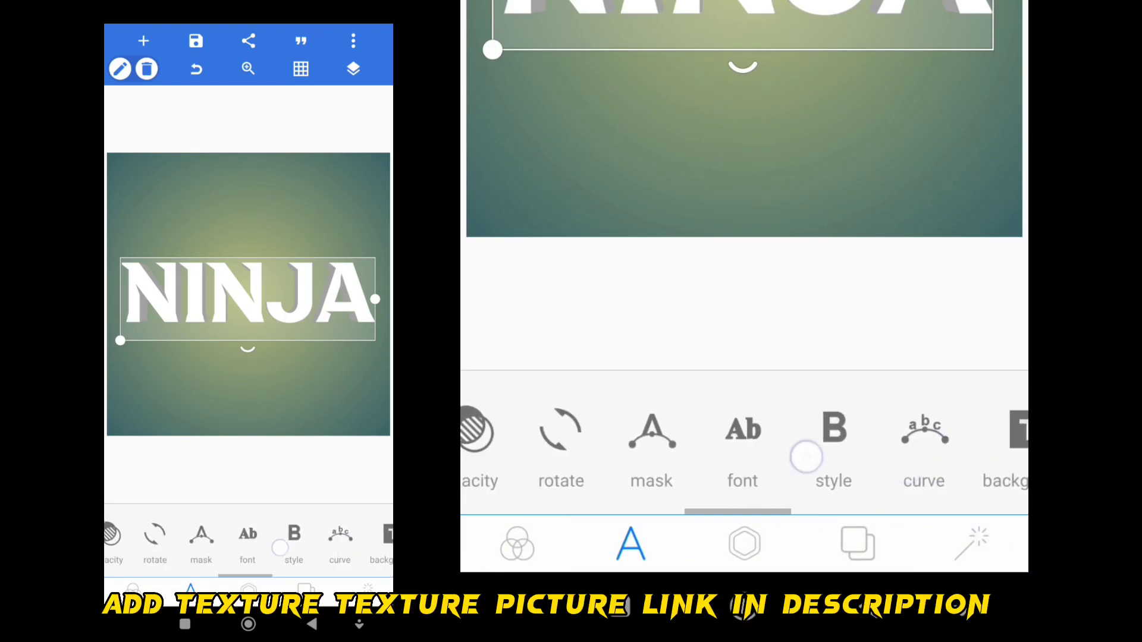
# Step: Fill the NINJA letters with a purple image texture from the gallery
pyautogui.moveTo(624, 446); pyautogui.dragTo(848, 446)
pyautogui.click(741, 434)
pyautogui.click(911, 415)
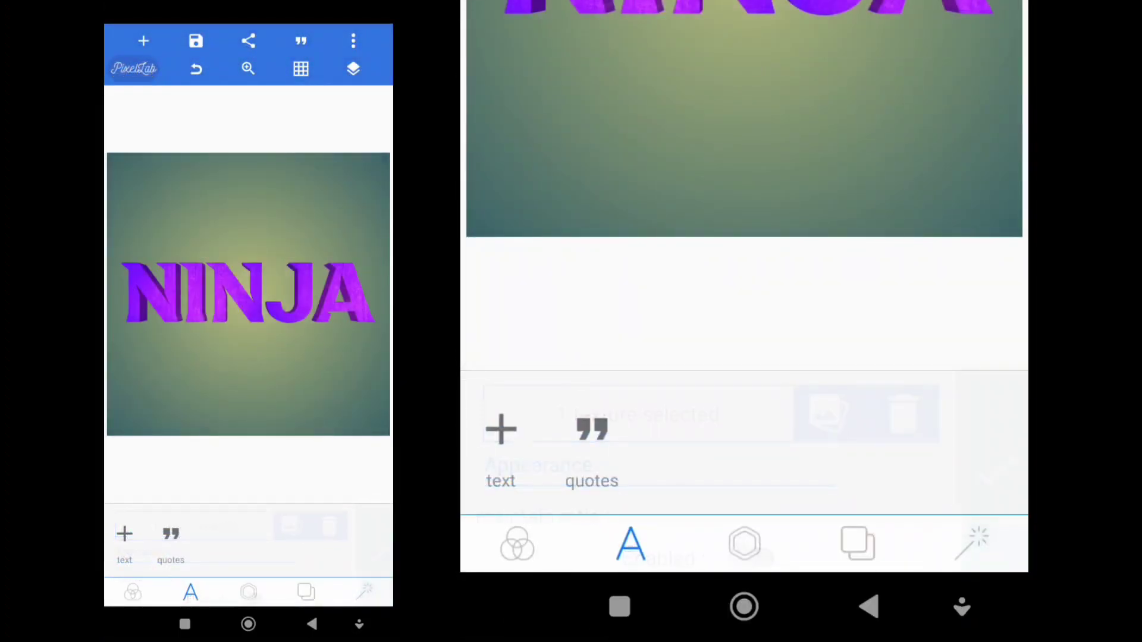
# Step: Enable a purple shadow glow on NINJA with blur radius around 25
pyautogui.click(744, 18)
pyautogui.moveTo(937, 446)
pyautogui.mouseDown()
pyautogui.moveTo(535, 446)
pyautogui.moveTo(669, 446)
pyautogui.mouseUp()
pyautogui.moveTo(875, 482); pyautogui.dragTo(759, 482)
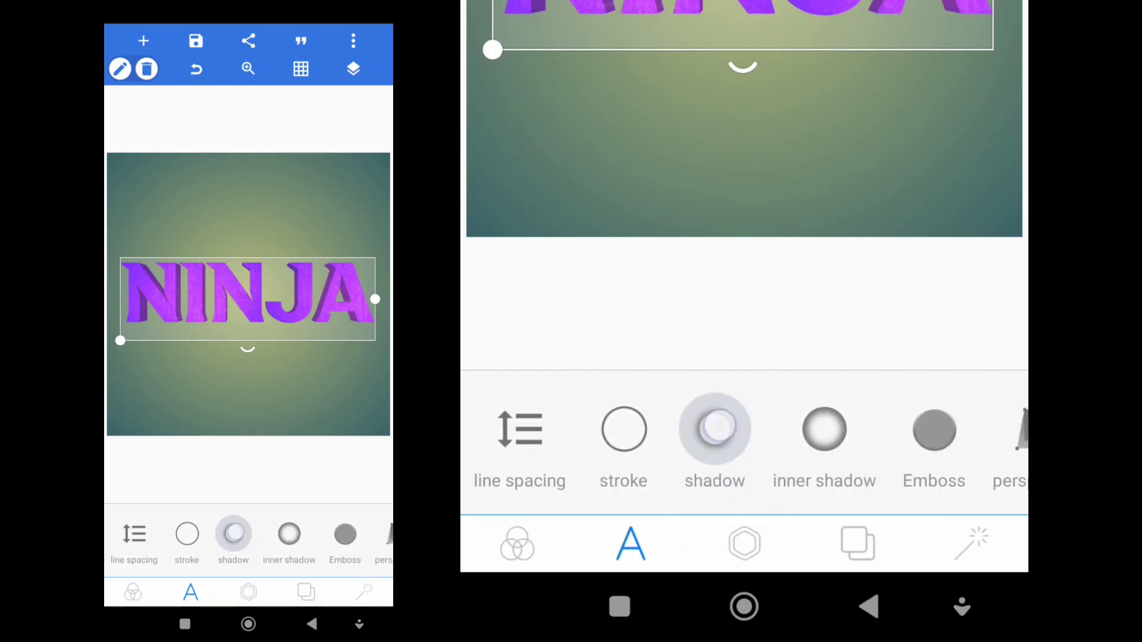
pyautogui.click(715, 429)
pyautogui.click(754, 408)
pyautogui.moveTo(776, 499); pyautogui.dragTo(776, 401)
pyautogui.moveTo(776, 536); pyautogui.dragTo(777, 428)
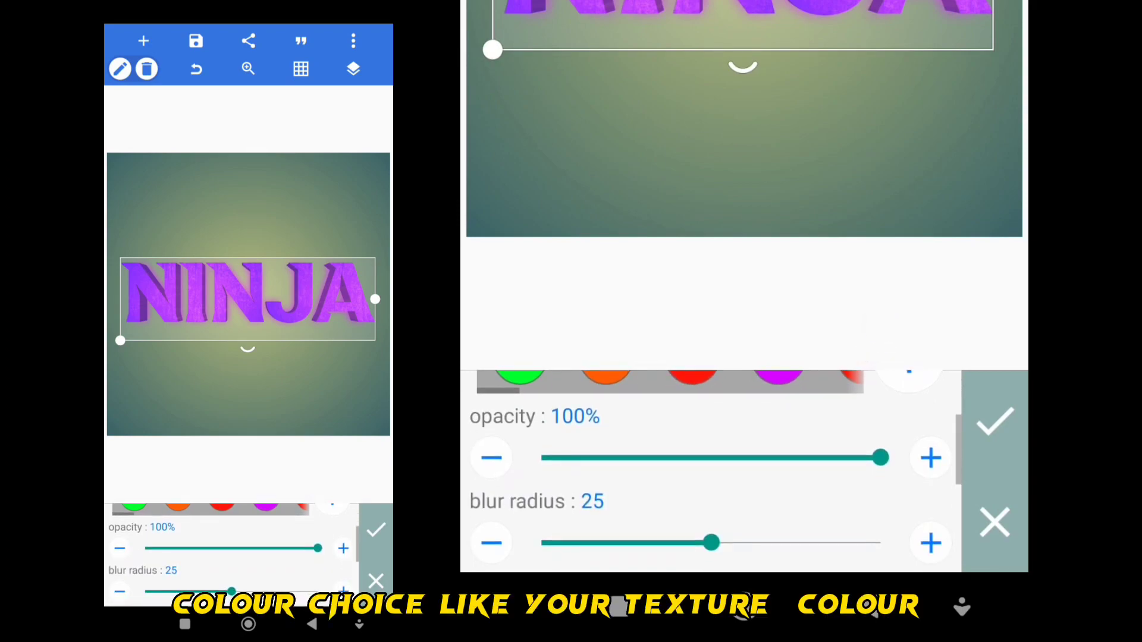
pyautogui.moveTo(776, 500); pyautogui.dragTo(776, 428)
pyautogui.moveTo(715, 487)
pyautogui.mouseDown()
pyautogui.moveTo(698, 487)
pyautogui.moveTo(715, 486)
pyautogui.mouseUp()
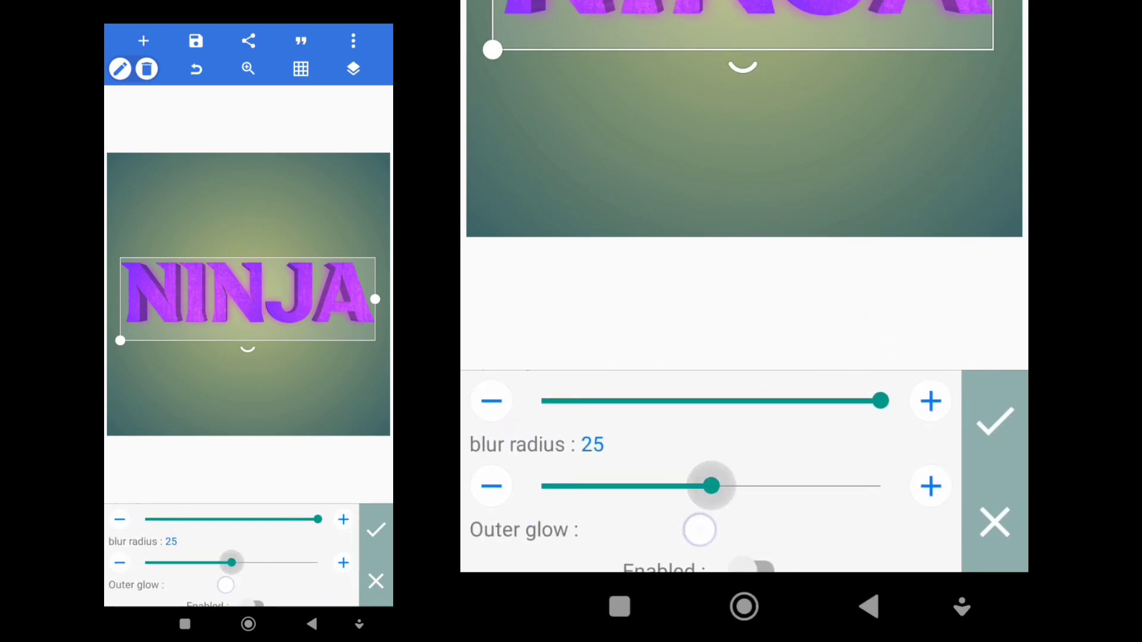
# Step: Confirm the shadow, then set the canvas background to transparent for PNG export
pyautogui.click(995, 419)
pyautogui.click(926, 141)
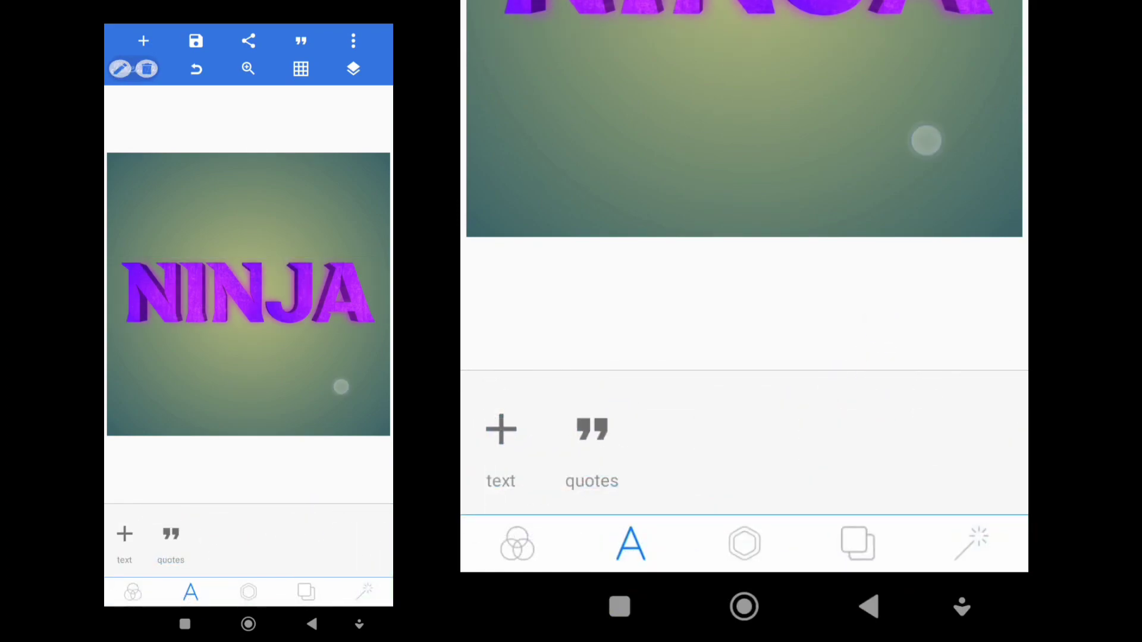
pyautogui.click(857, 543)
pyautogui.moveTo(803, 428); pyautogui.dragTo(536, 428)
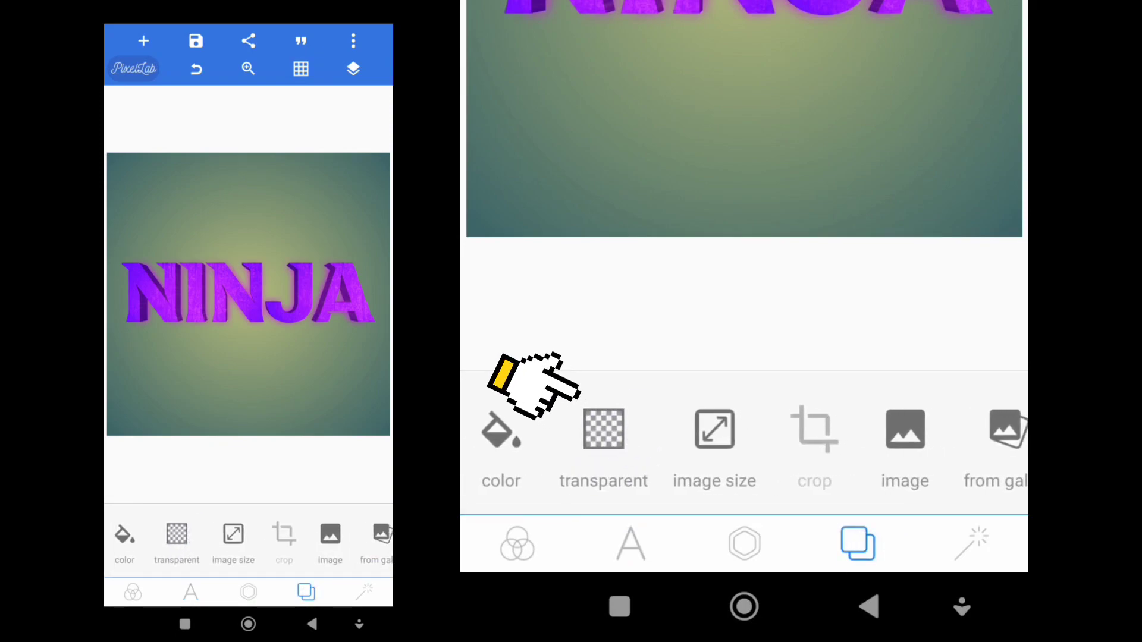
pyautogui.click(604, 429)
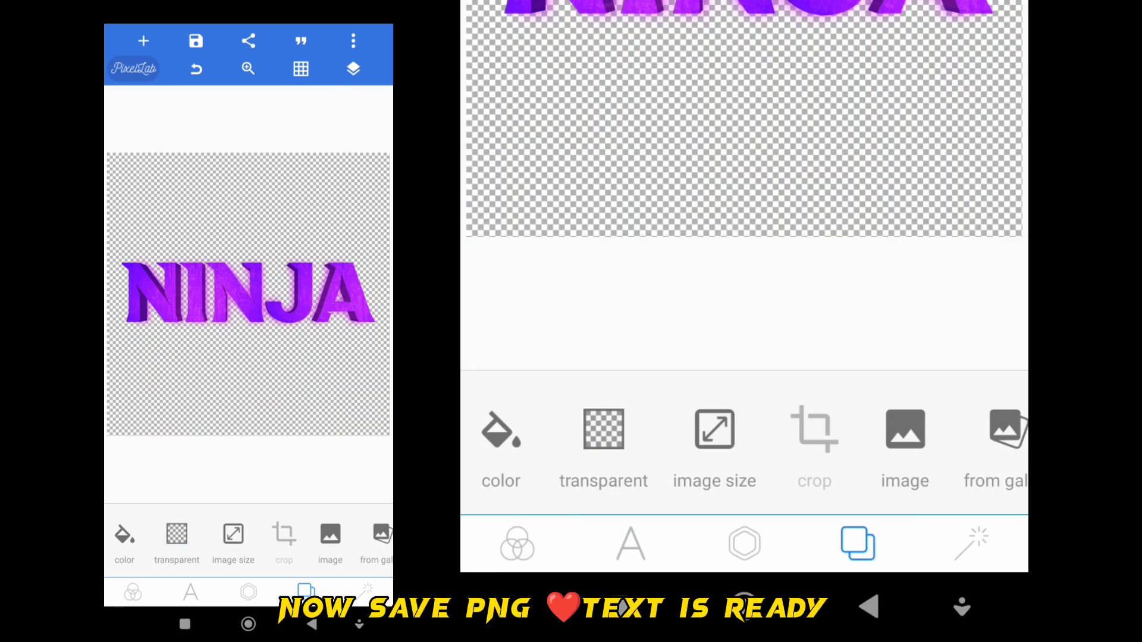